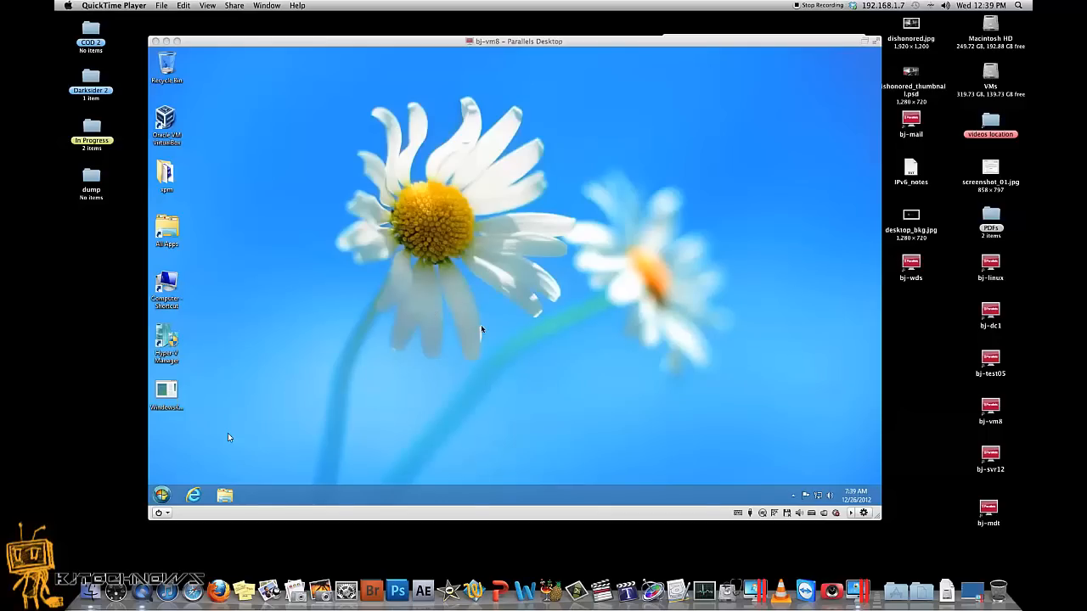
# Check that the UNTITLED (E:) USB drive appears in the Computer view.
pyautogui.click(227, 435)
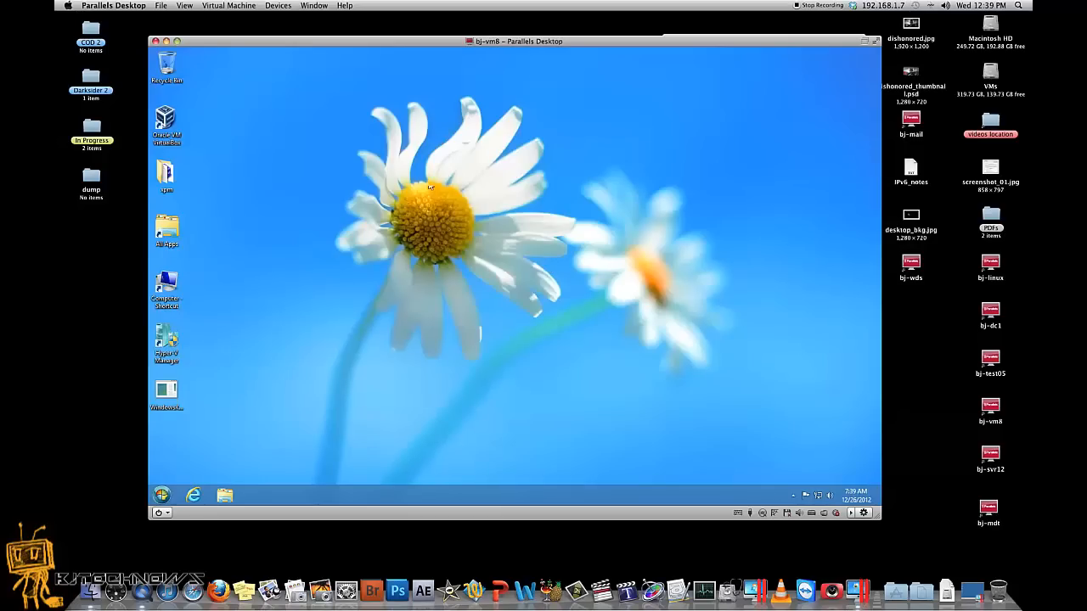
pyautogui.doubleClick(167, 286)
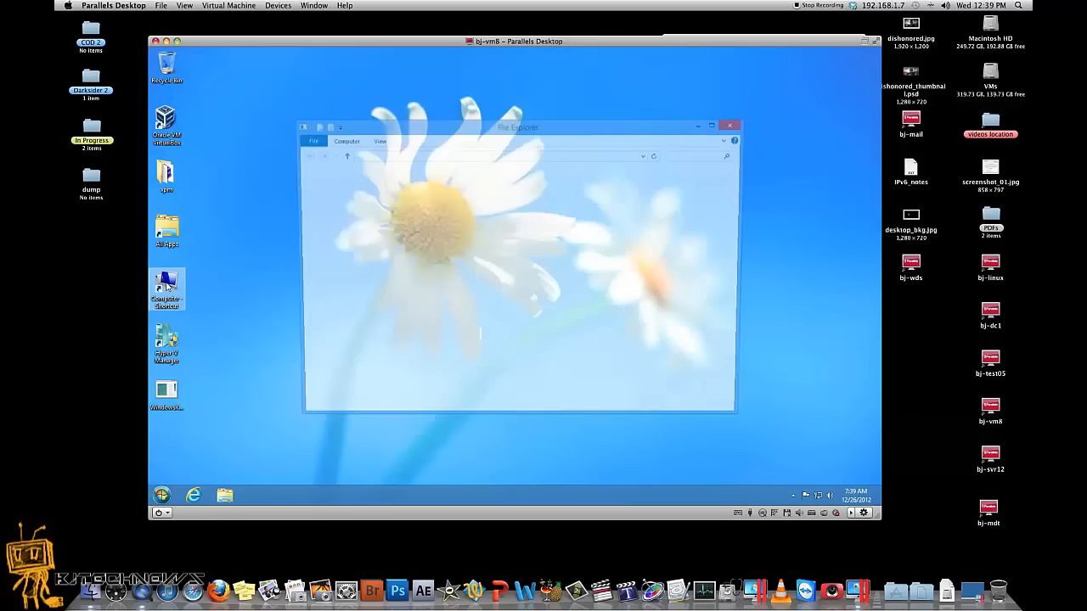
pyautogui.click(454, 287)
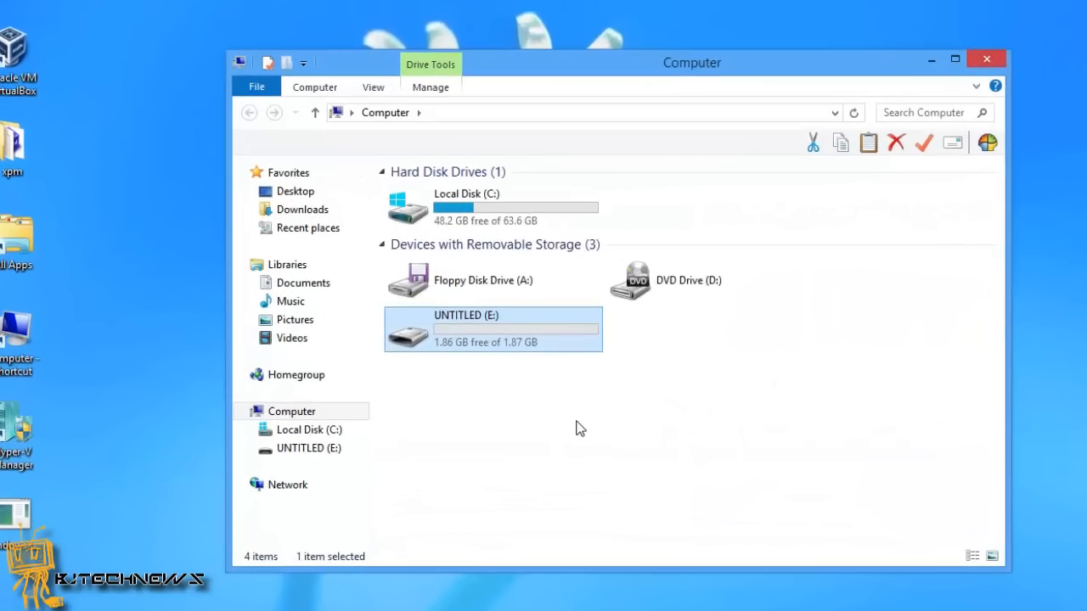
pyautogui.click(987, 59)
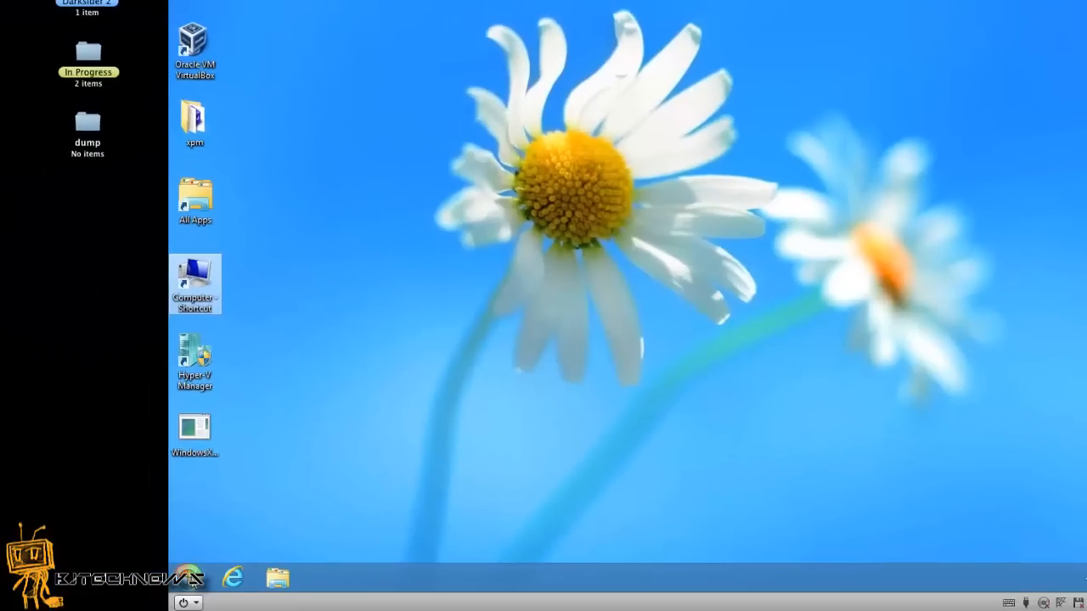
# Try the Start menu and the power-user menu's Control Panel, then close it.
pyautogui.click(189, 580)
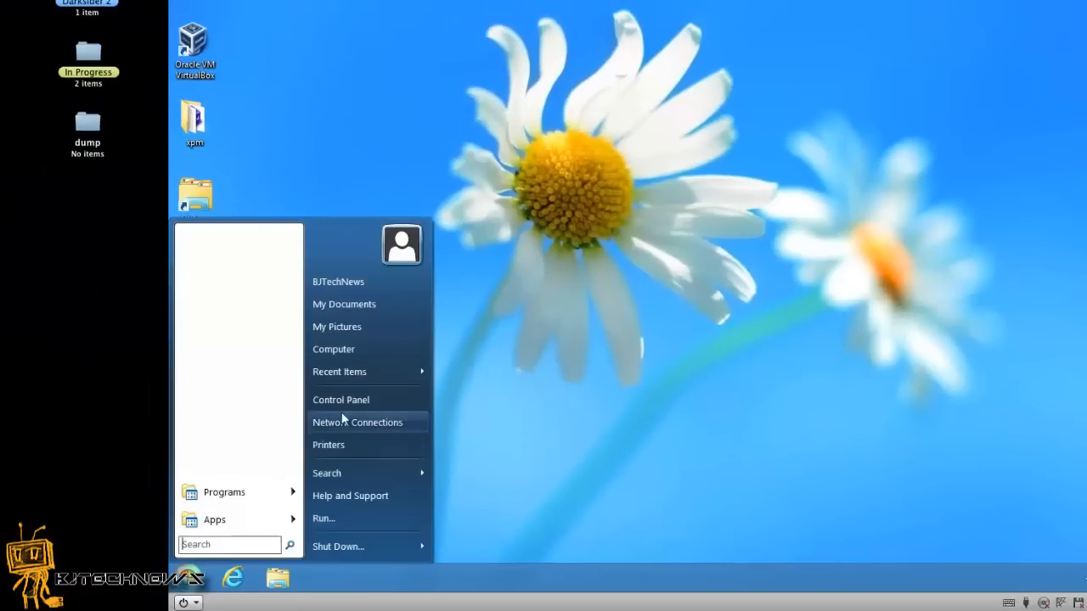
pyautogui.click(490, 403)
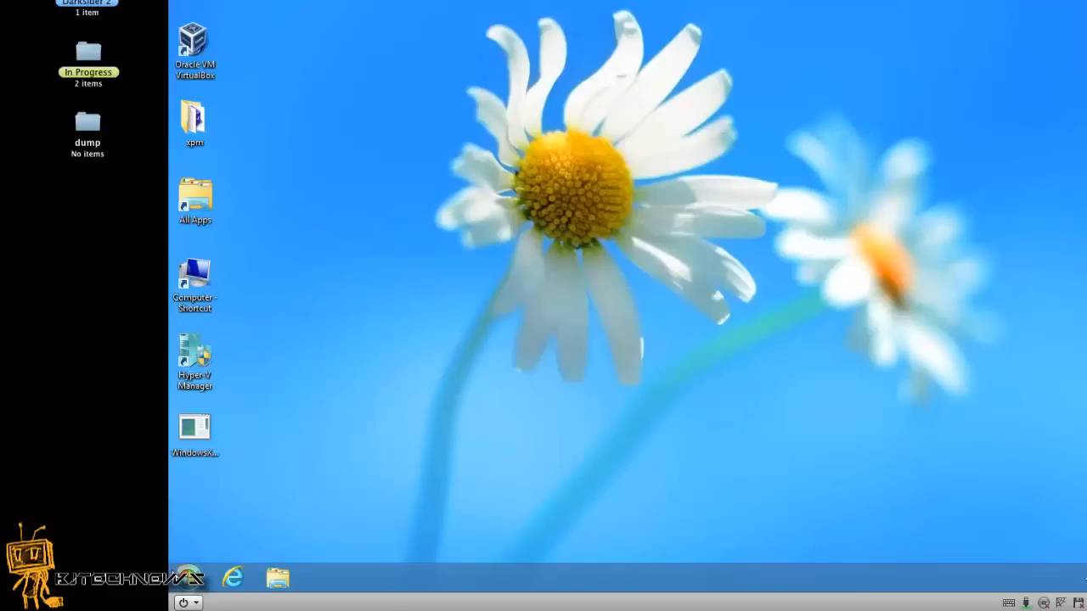
pyautogui.rightClick(172, 587)
pyautogui.click(219, 515)
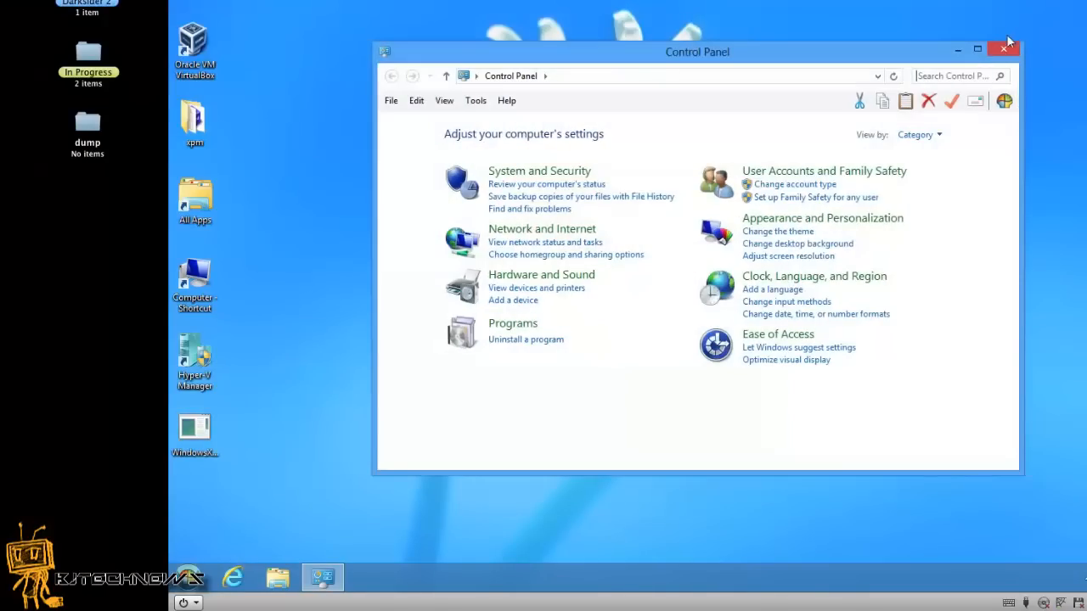
pyautogui.click(1003, 49)
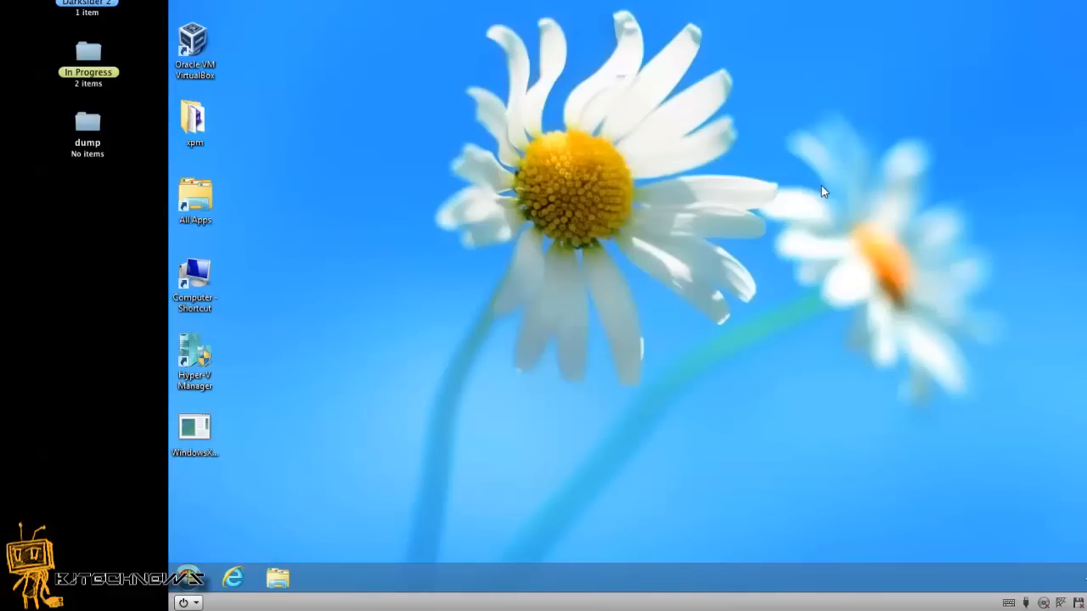
# Launch Control Panel from Run, maximize it, switch to Small icons, and enter User Accounts.
pyautogui.press('super+r')
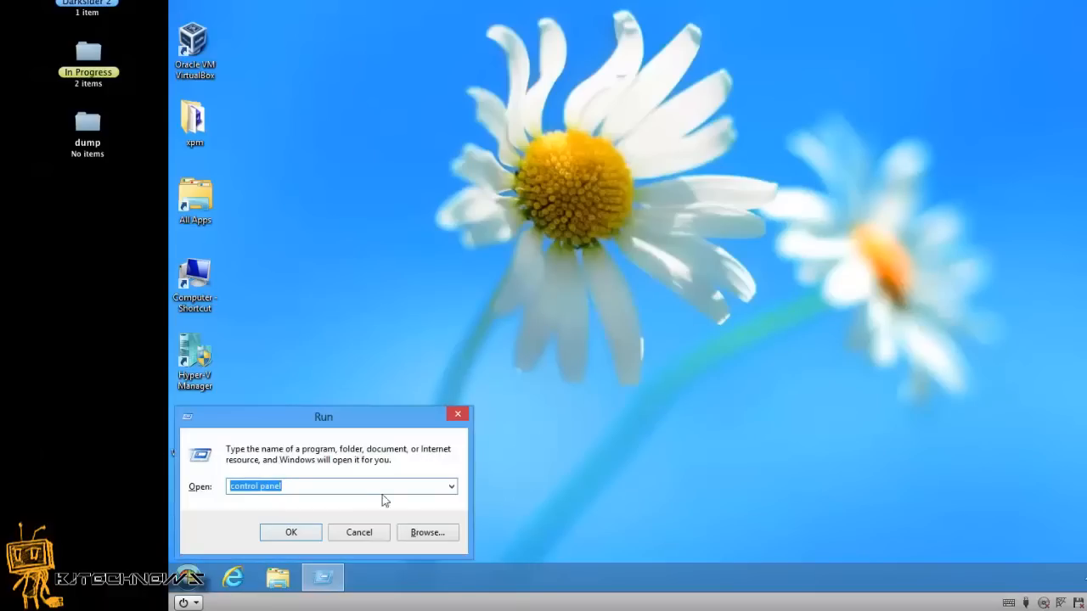
pyautogui.click(355, 486)
pyautogui.click(315, 534)
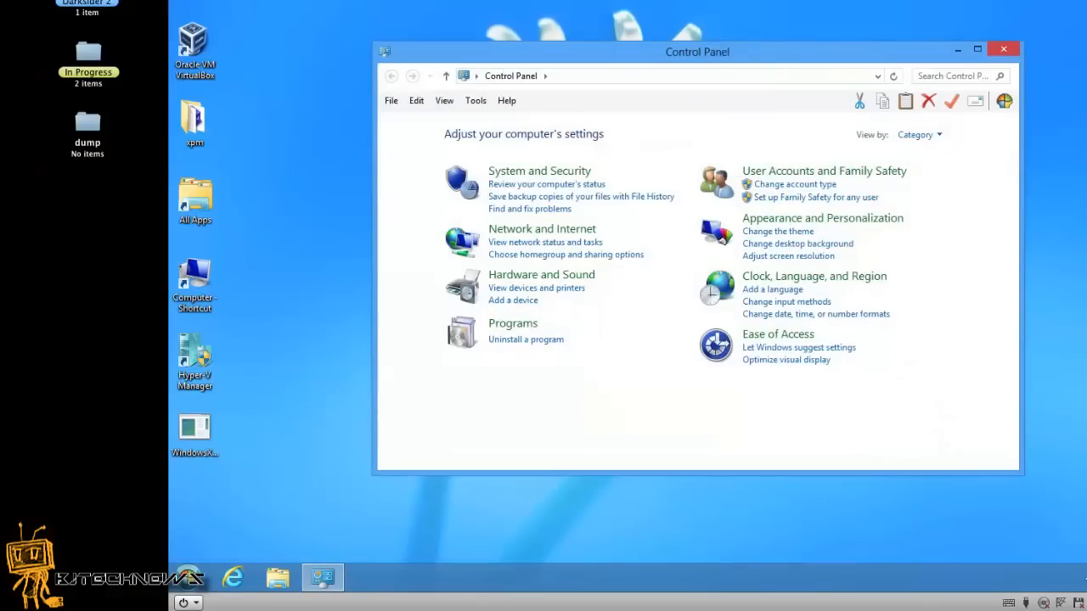
pyautogui.doubleClick(844, 54)
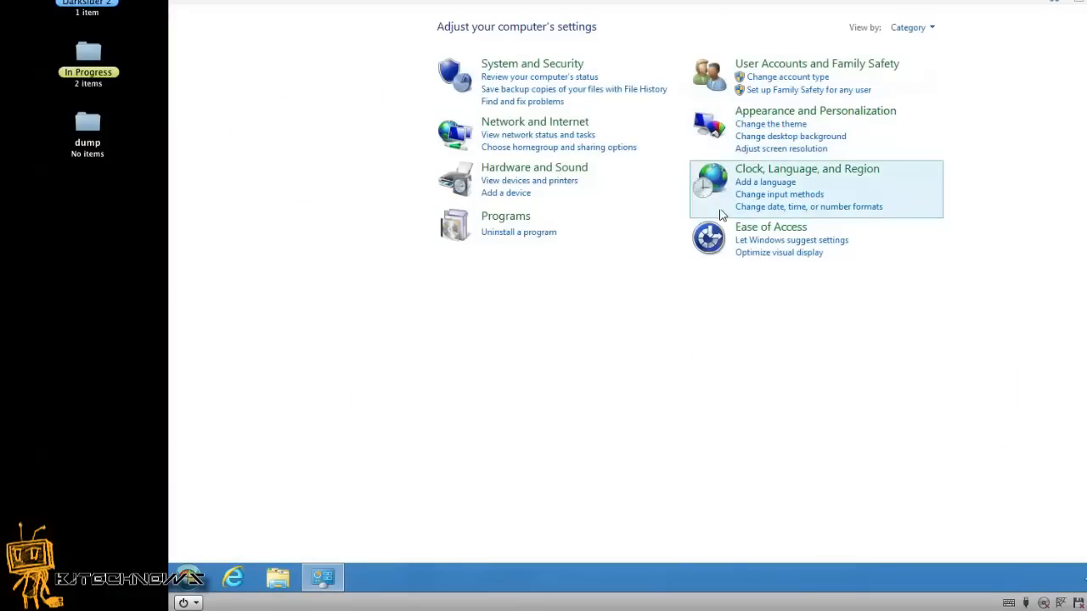
pyautogui.click(926, 29)
pyautogui.click(941, 85)
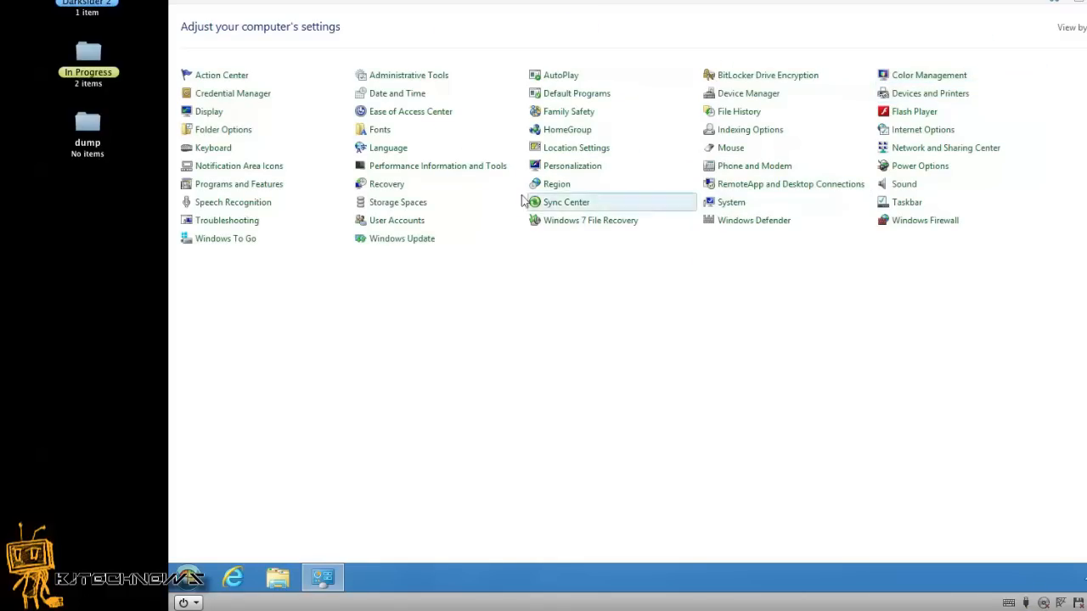
pyautogui.click(419, 228)
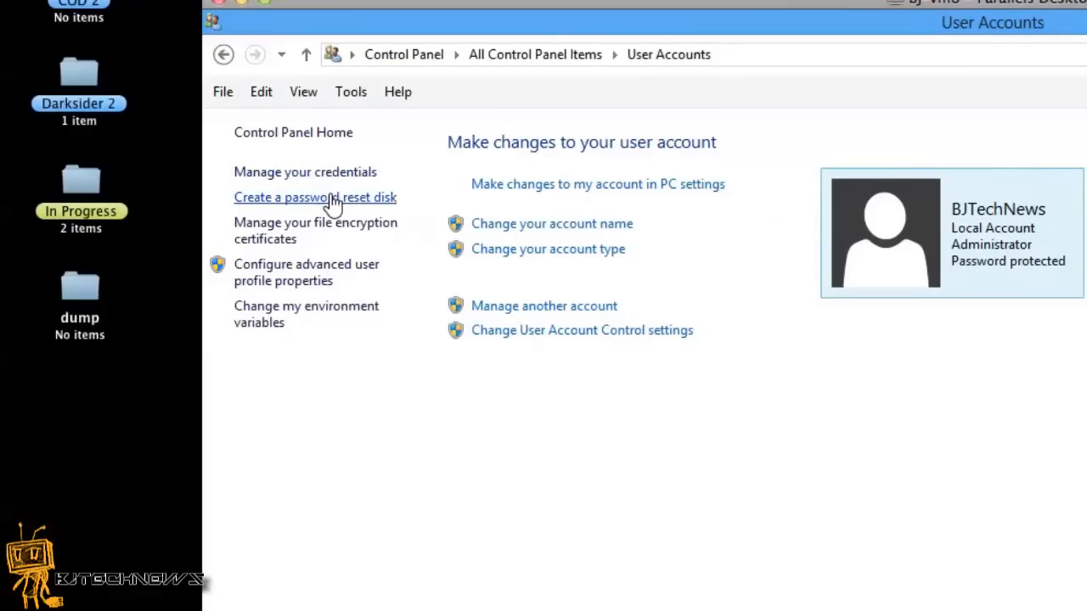
# Start a password reset disk and select UNTITLED (E:) as the reset-disk drive.
pyautogui.click(334, 203)
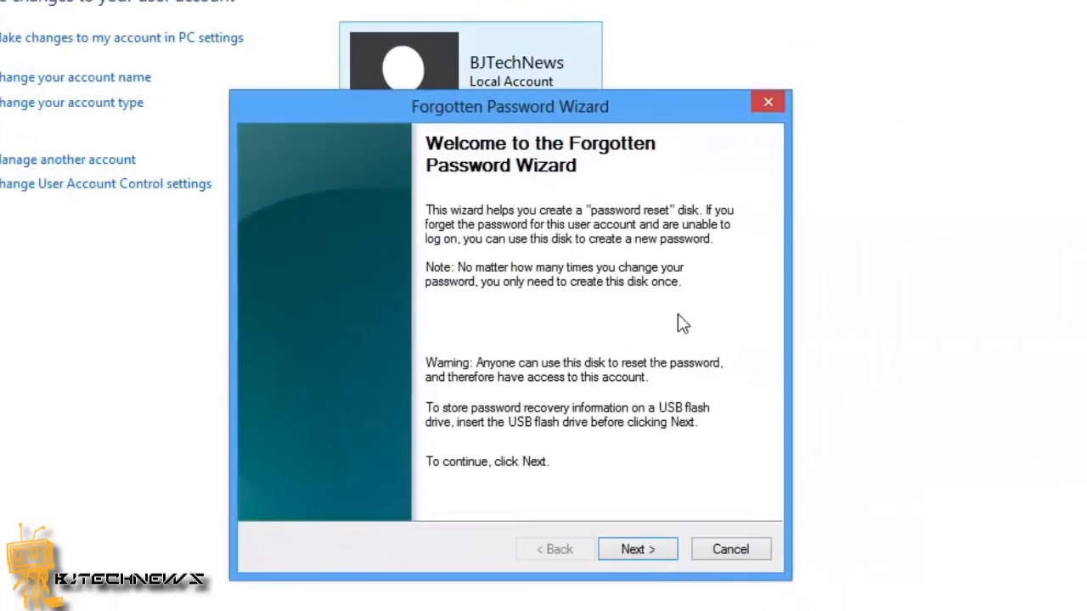
pyautogui.click(648, 552)
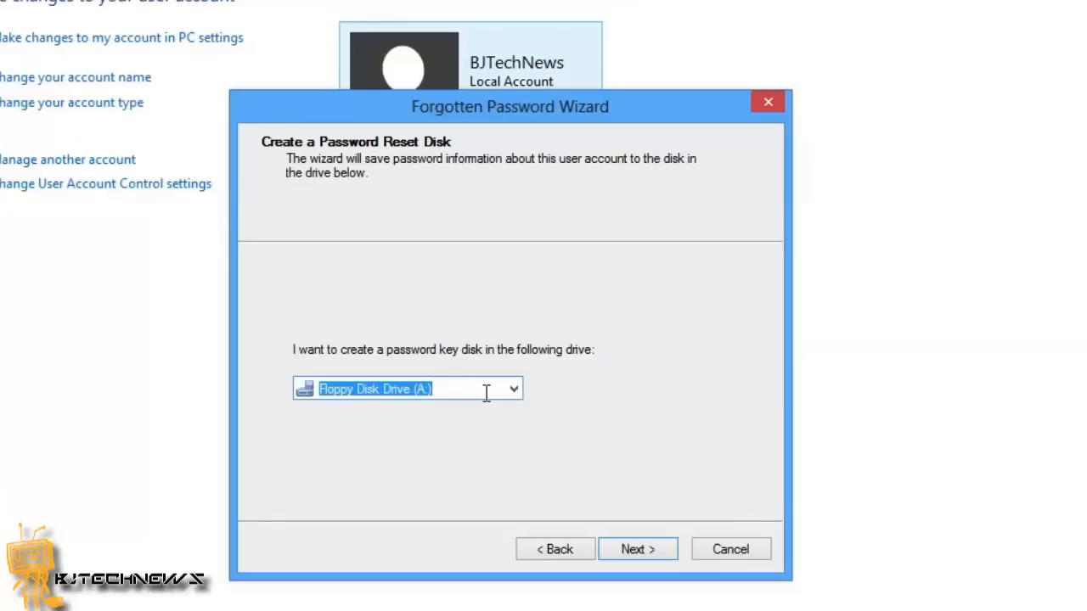
pyautogui.click(514, 389)
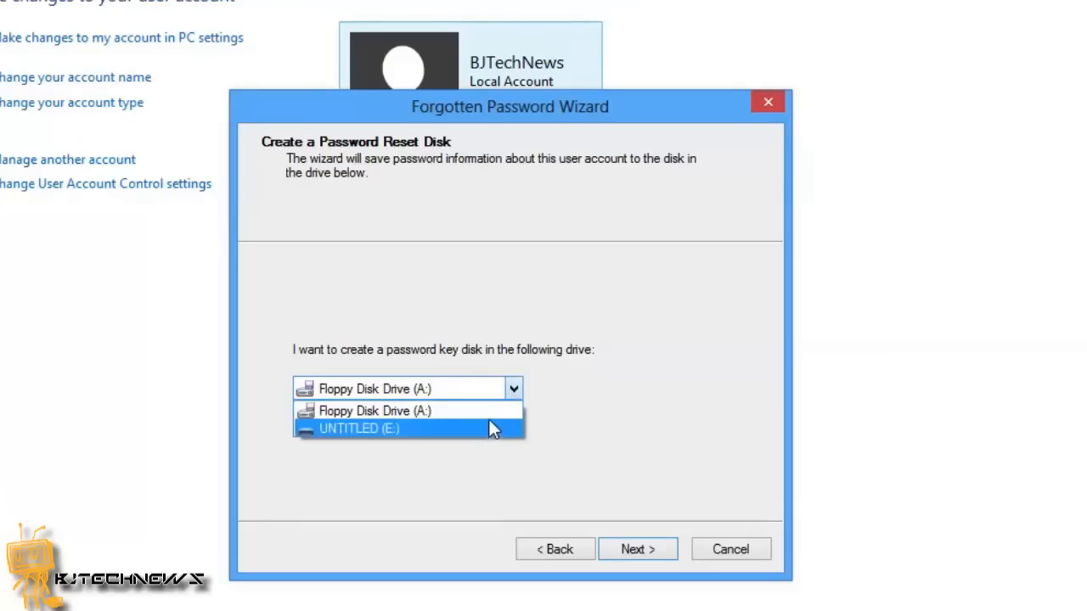
pyautogui.click(490, 424)
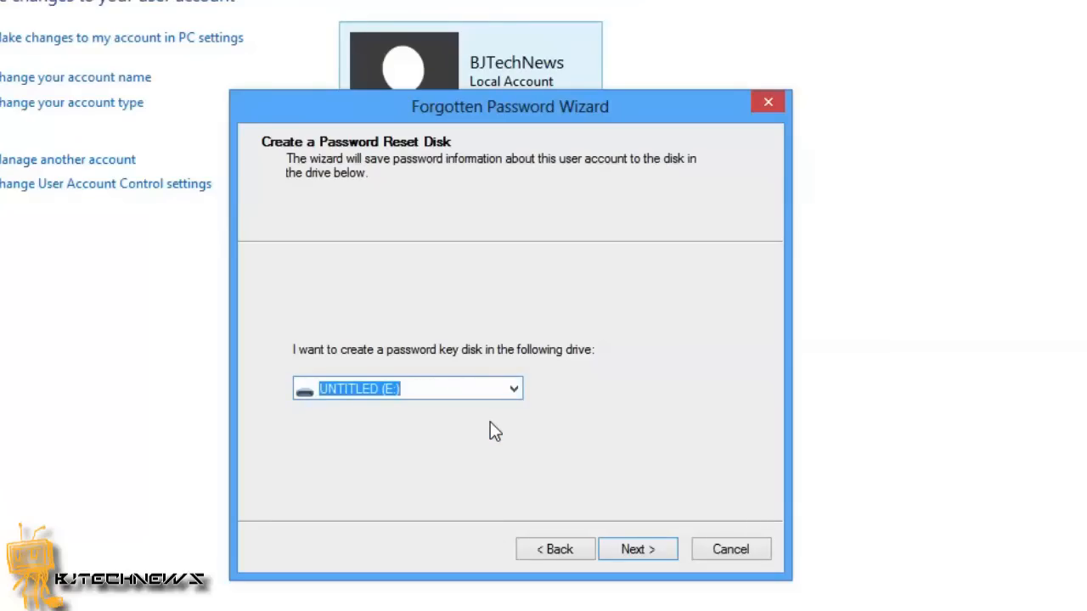
pyautogui.click(649, 553)
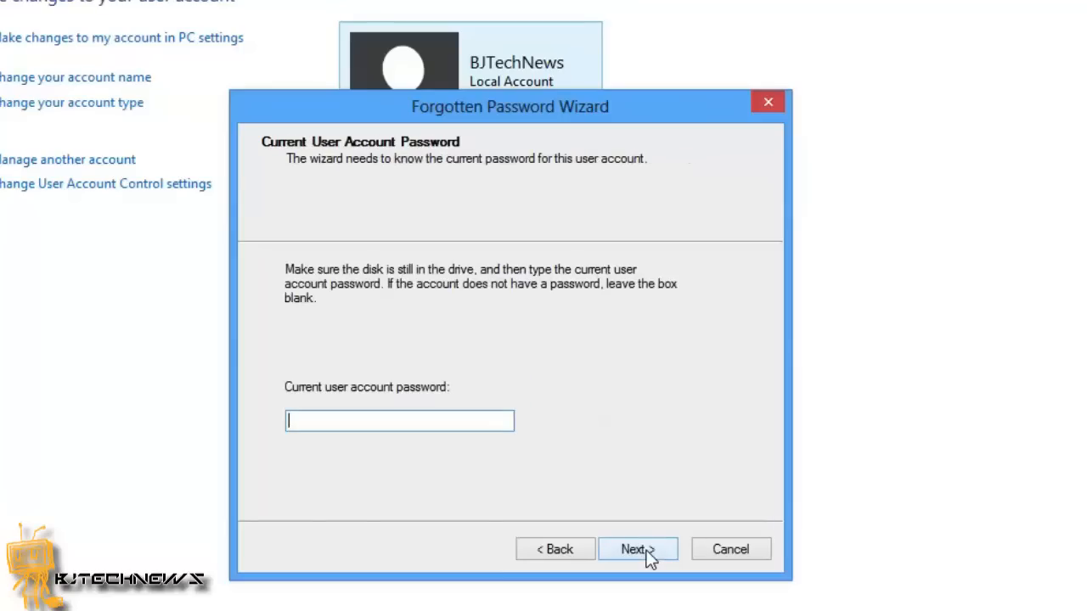
# Enter the current account password, create the reset disk to 100%, and finish the wizard.
pyautogui.click(398, 424)
pyautogui.write('12345678')
pyautogui.click(633, 552)
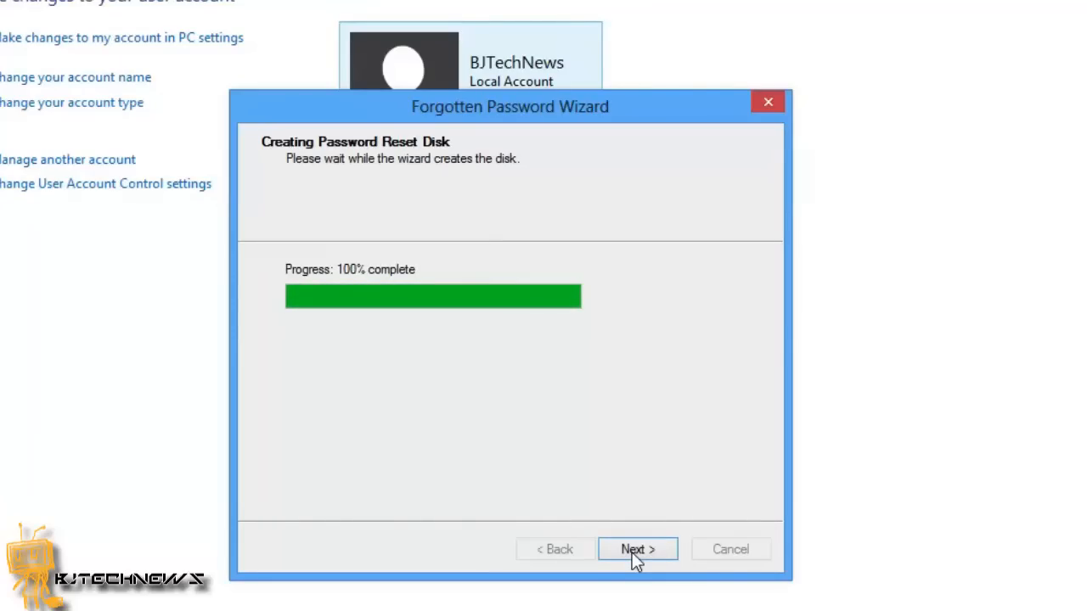
pyautogui.click(643, 550)
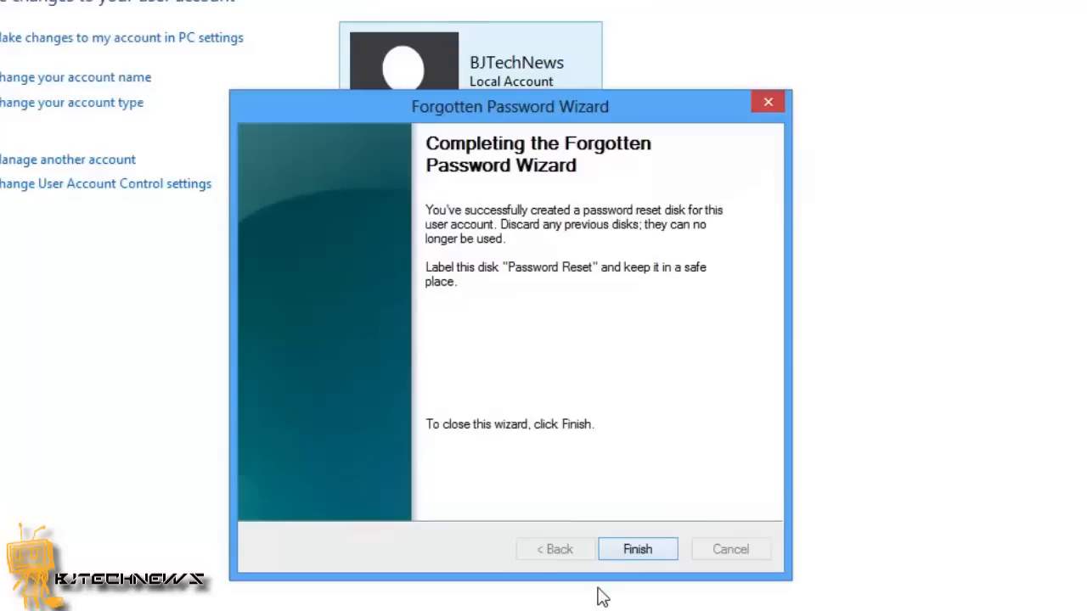
pyautogui.click(644, 559)
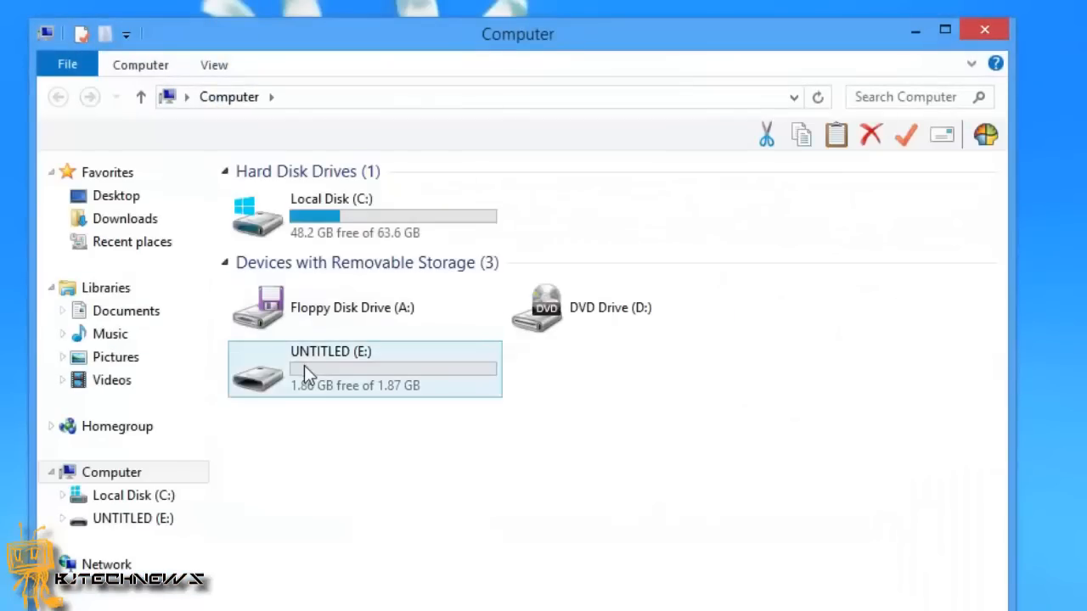
# Confirm UNTITLED (E:) now holds the 2 KB userkey.psw file, then close the drive window.
pyautogui.doubleClick(306, 371)
pyautogui.click(293, 206)
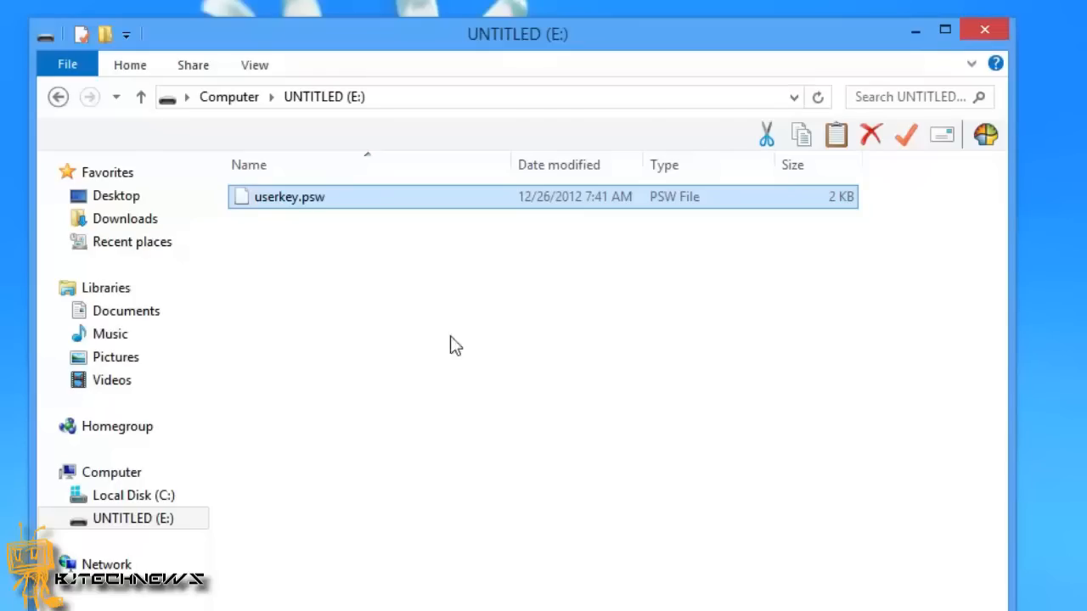
pyautogui.click(1000, 34)
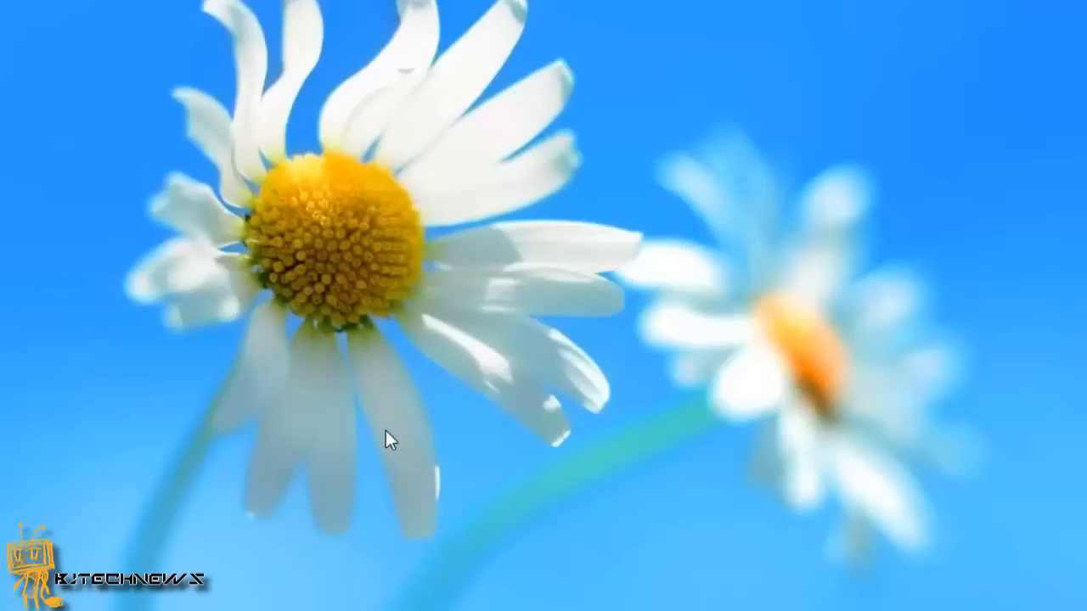
# Sign out of the account via Ctrl+Alt+Del and get past the lock screen.
pyautogui.hotkey('ctrl', 'alt', 'Delete')
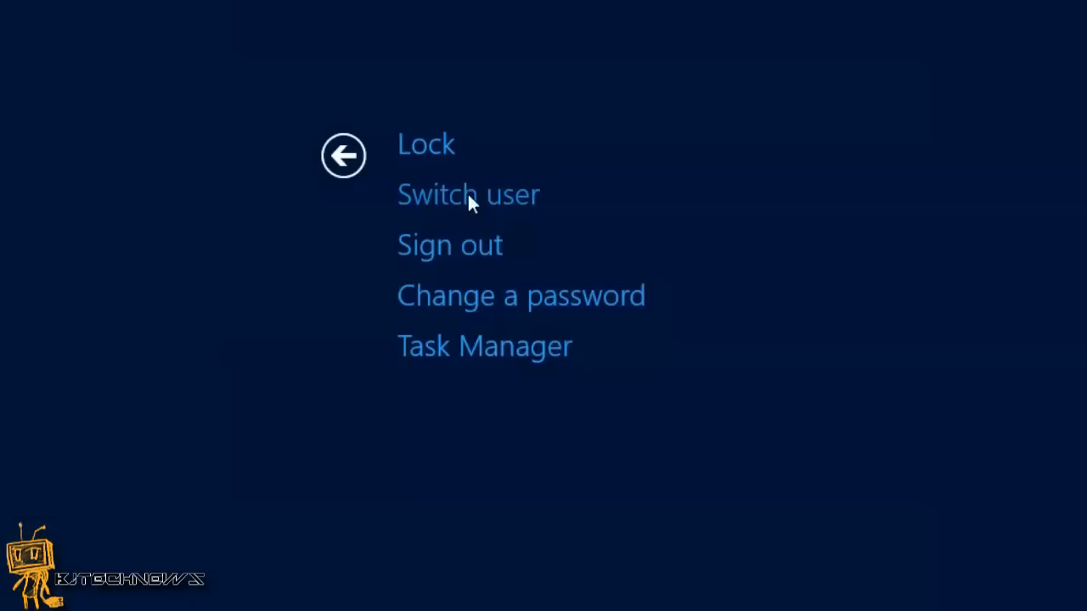
pyautogui.click(454, 251)
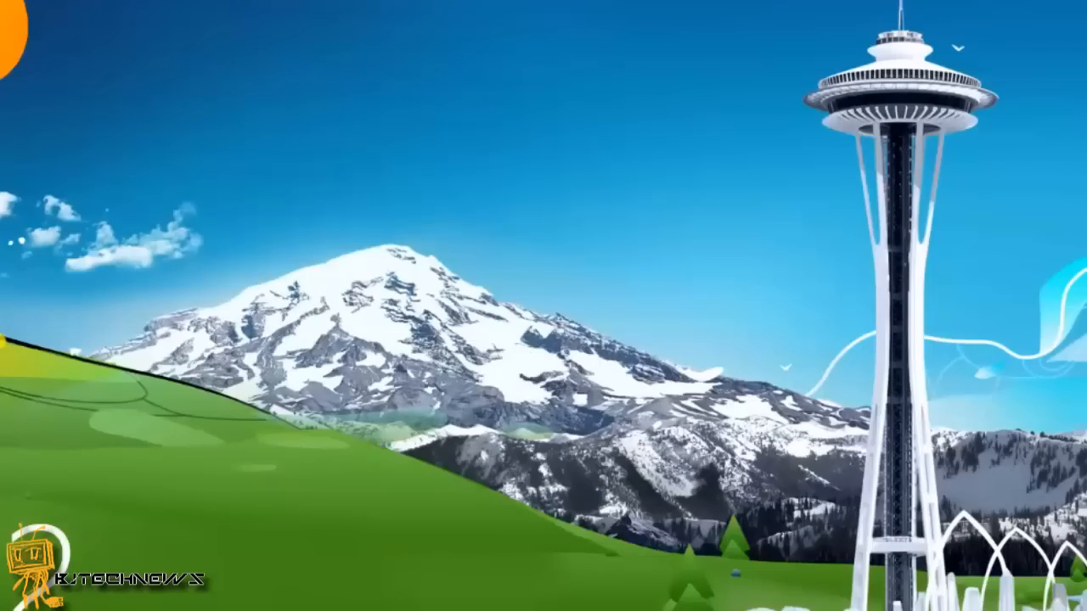
pyautogui.click(513, 375)
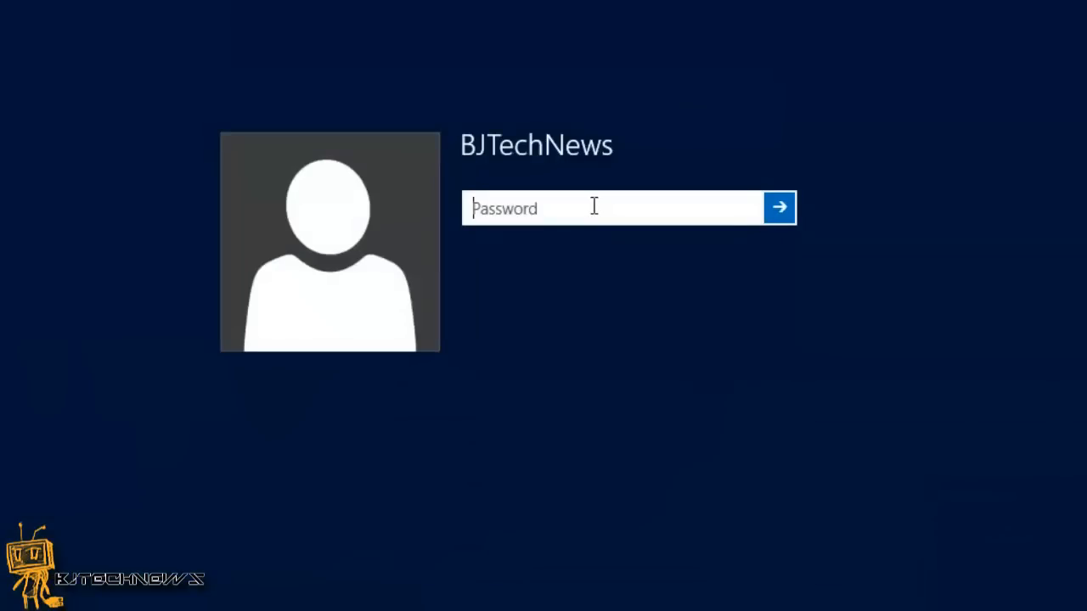
# Submit a wrong password, dismiss the error, and clear the password field.
pyautogui.write('*********')
pyautogui.press('Return')
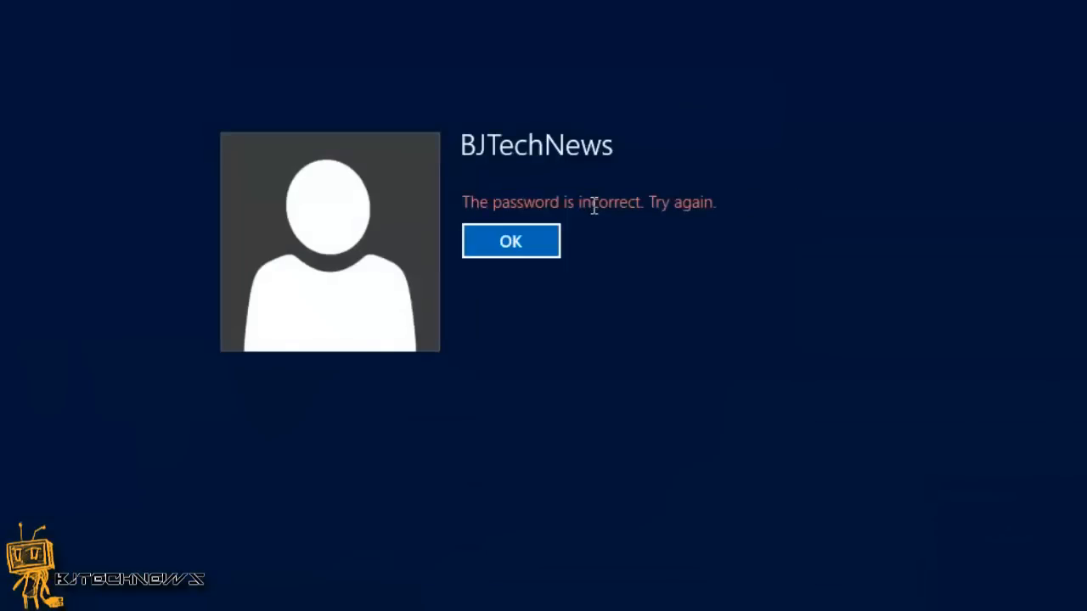
pyautogui.press('Return')
pyautogui.write('*')
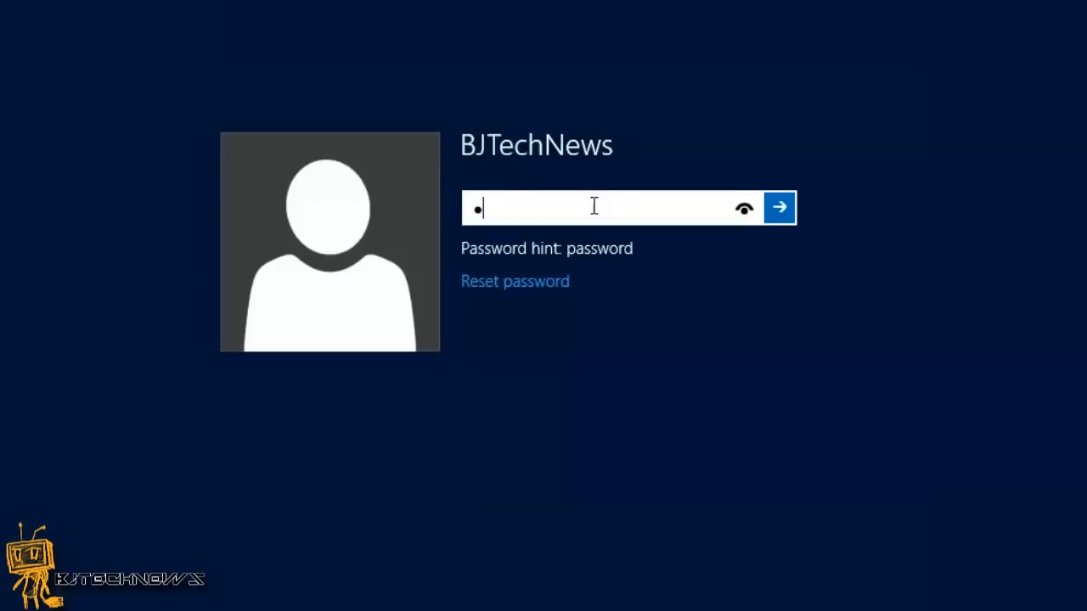
pyautogui.press('BackSpace')
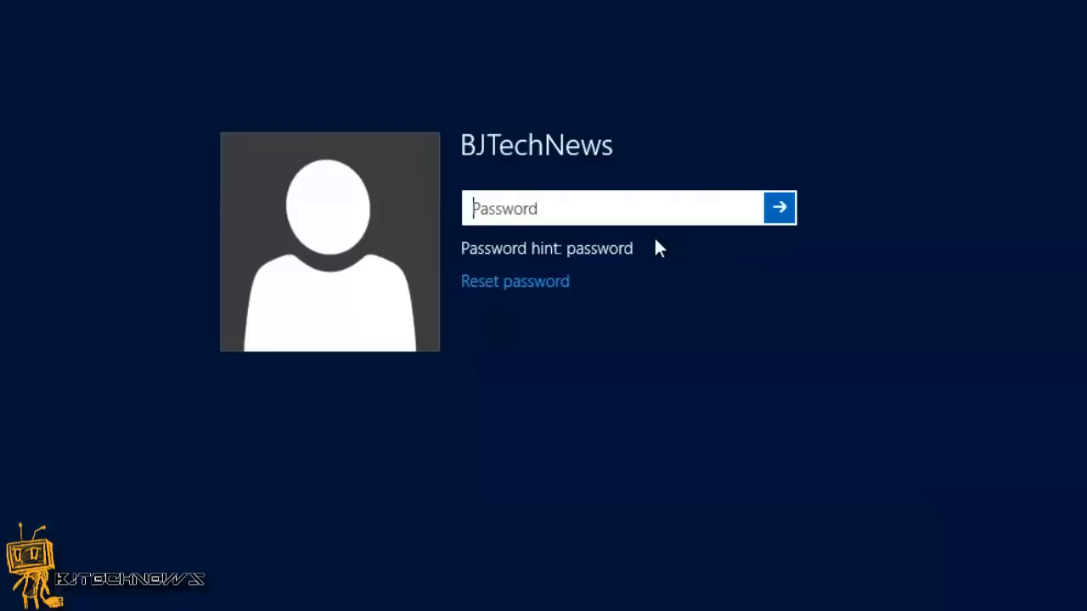
# Start the password reset using the reset disk on UNTITLED (E:).
pyautogui.click(505, 287)
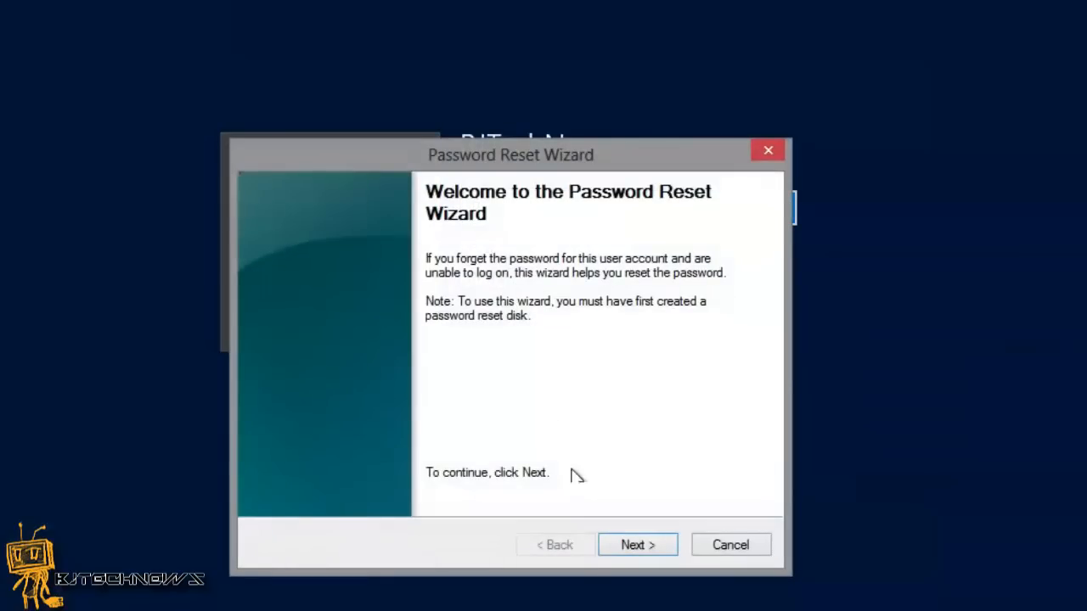
pyautogui.click(610, 541)
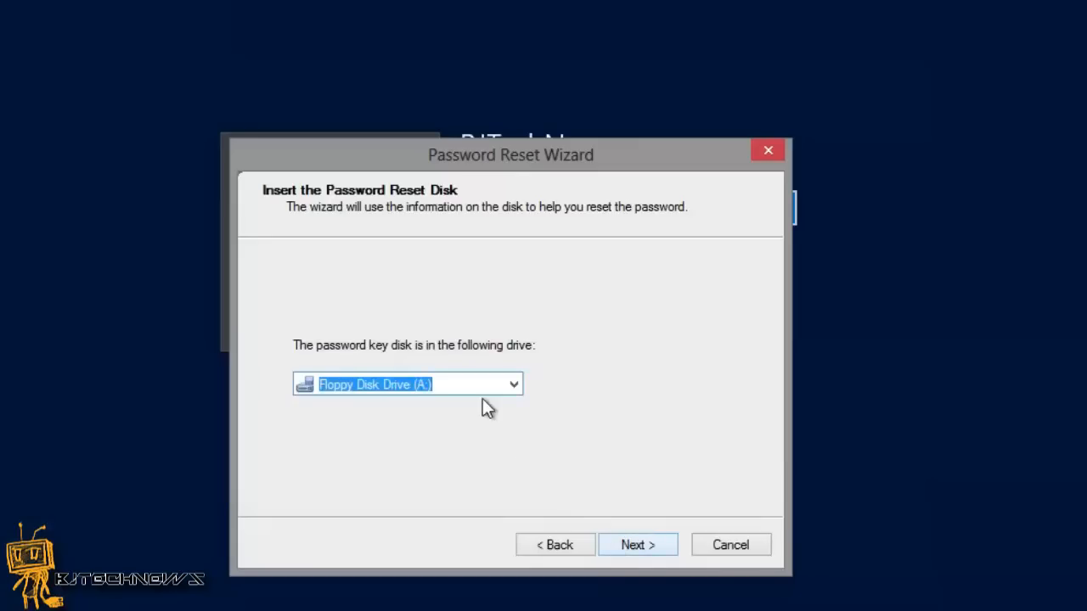
pyautogui.click(516, 383)
pyautogui.click(464, 420)
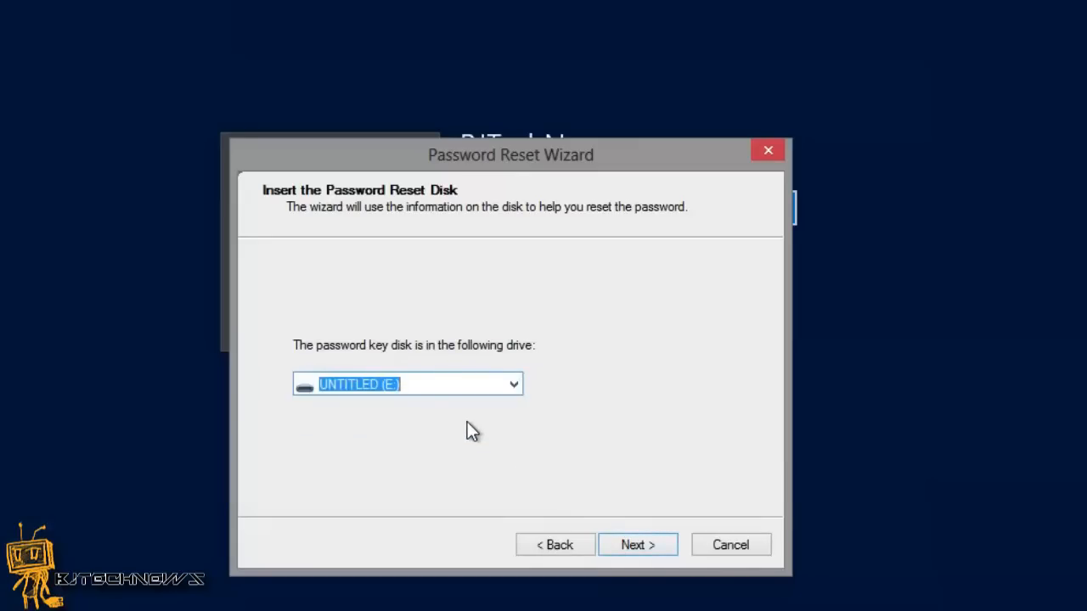
pyautogui.click(632, 543)
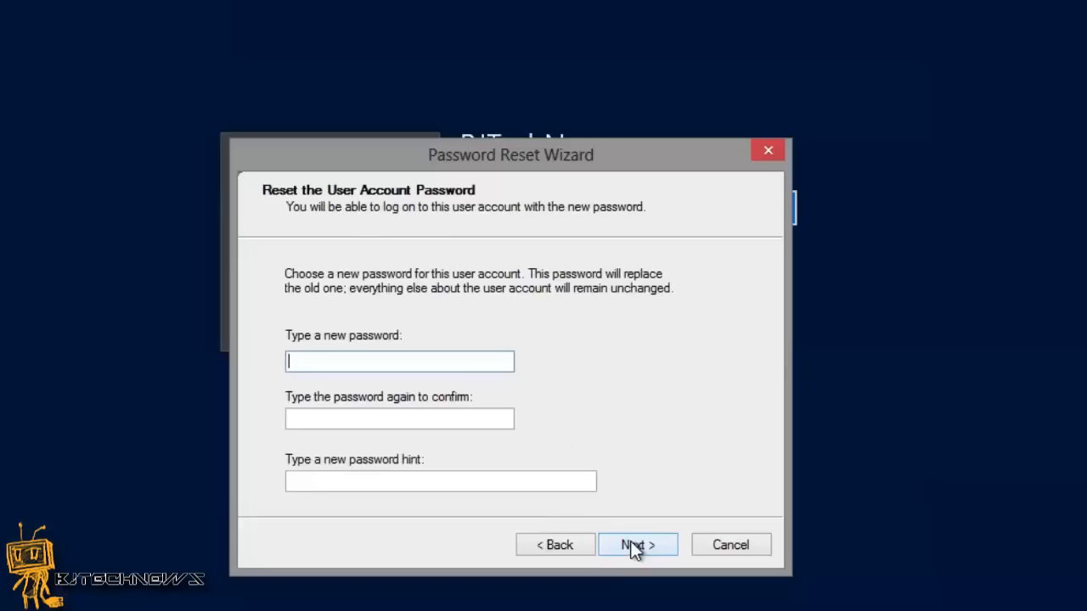
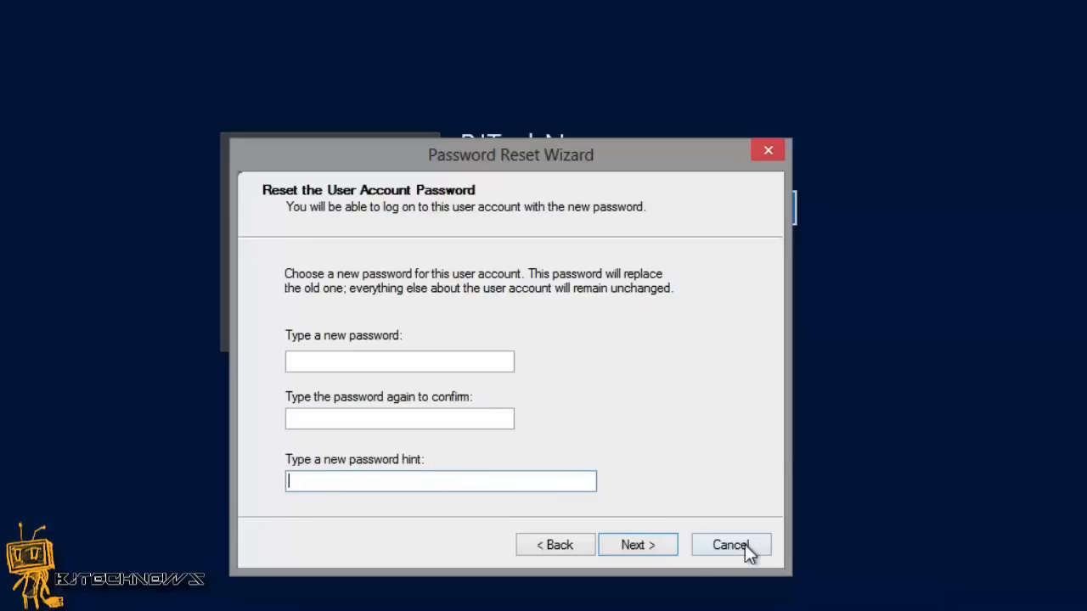
# Enter the new account password in the Password Reset Wizard's 'Type a new password' field.
pyautogui.click(393, 357)
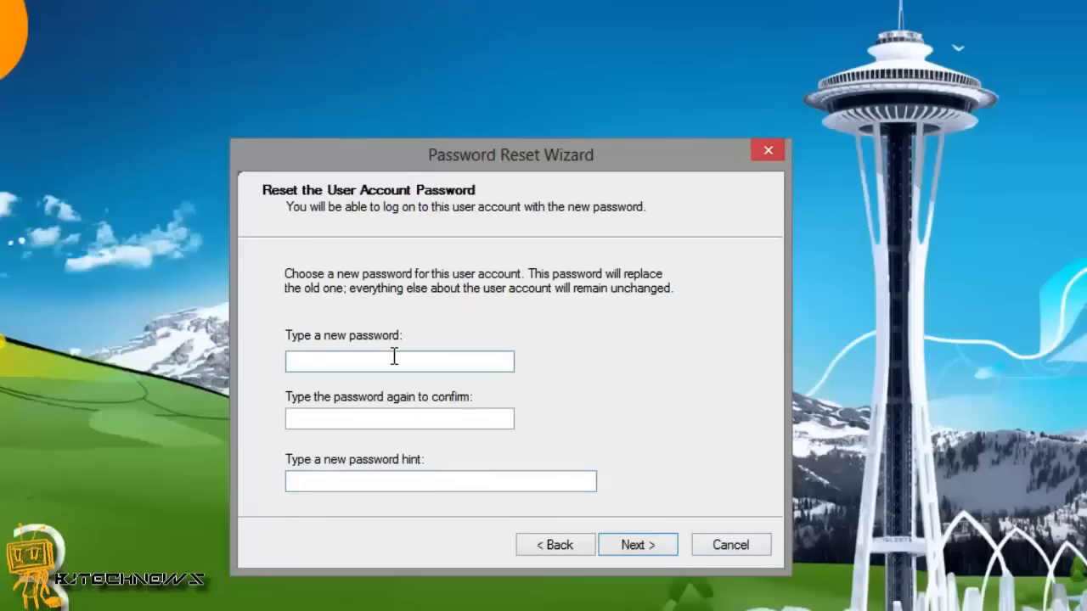
pyautogui.write('1234')
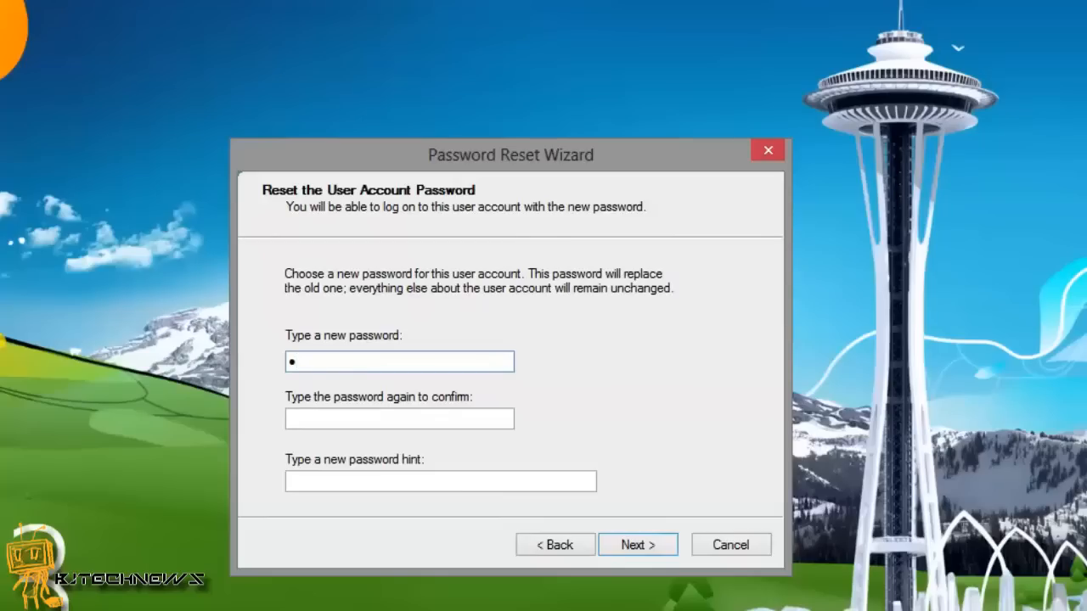
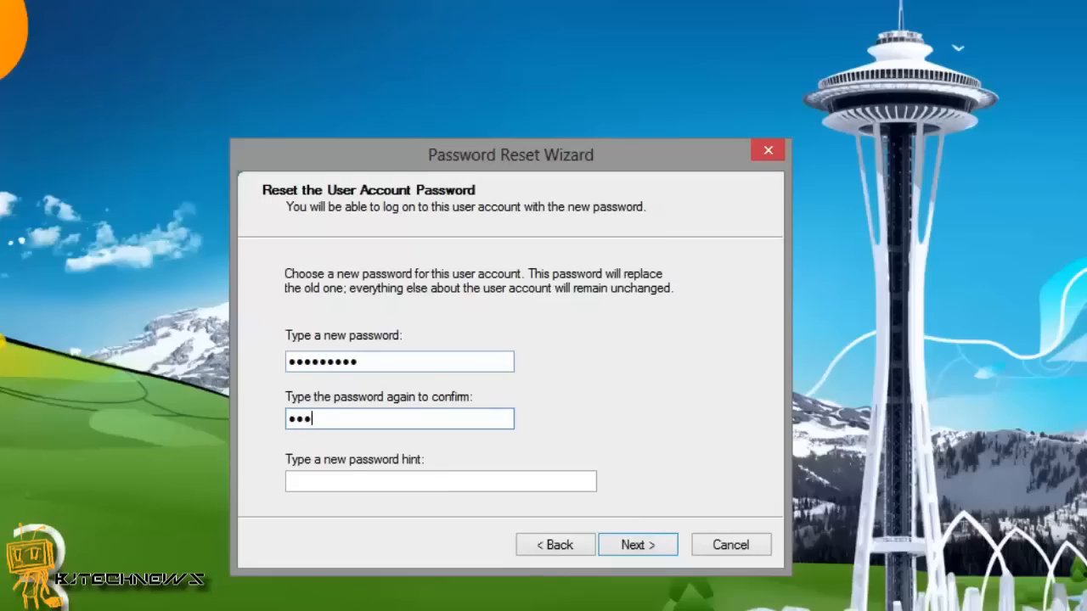
# Confirm the new account password, add a password hint, and complete the reset.
pyautogui.write('789')
pyautogui.press('Tab')
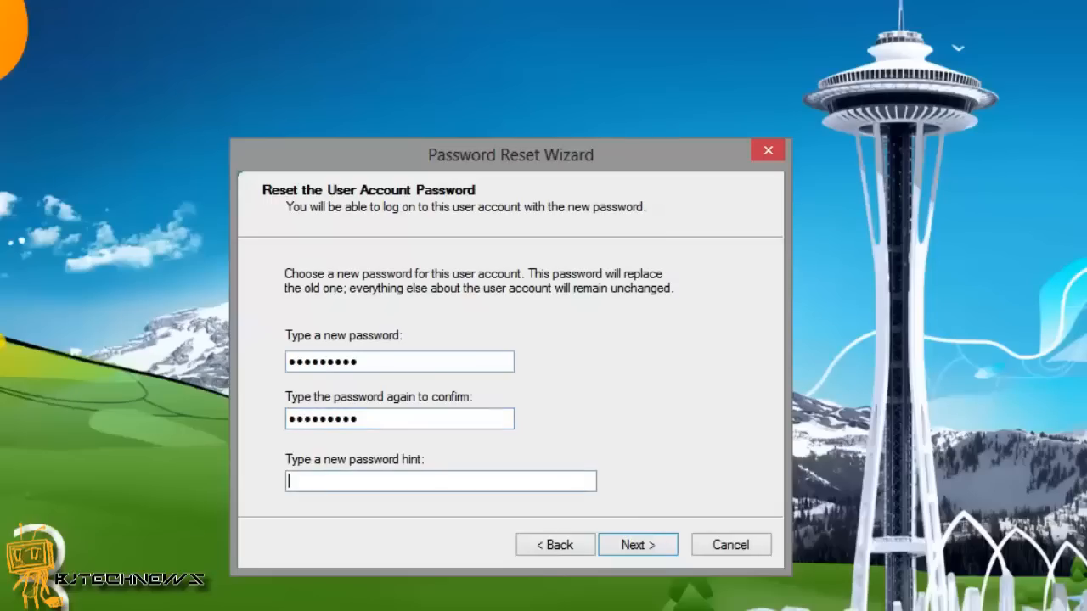
pyautogui.write('password1')
pyautogui.click(625, 538)
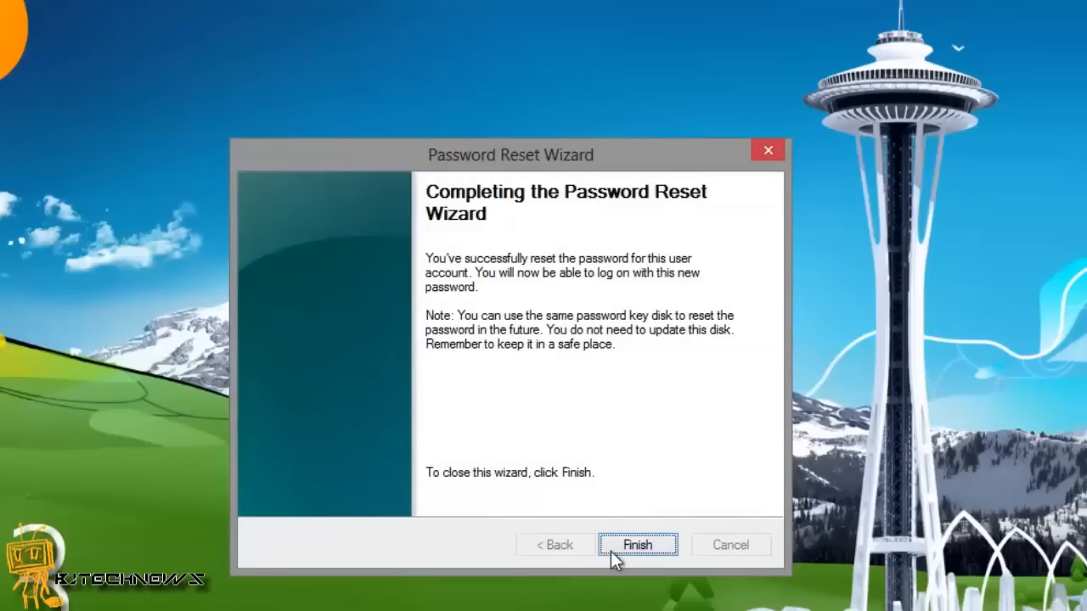
# Close the reset wizard and sign in with the new password, retrying after an incorrect first attempt.
pyautogui.click(621, 548)
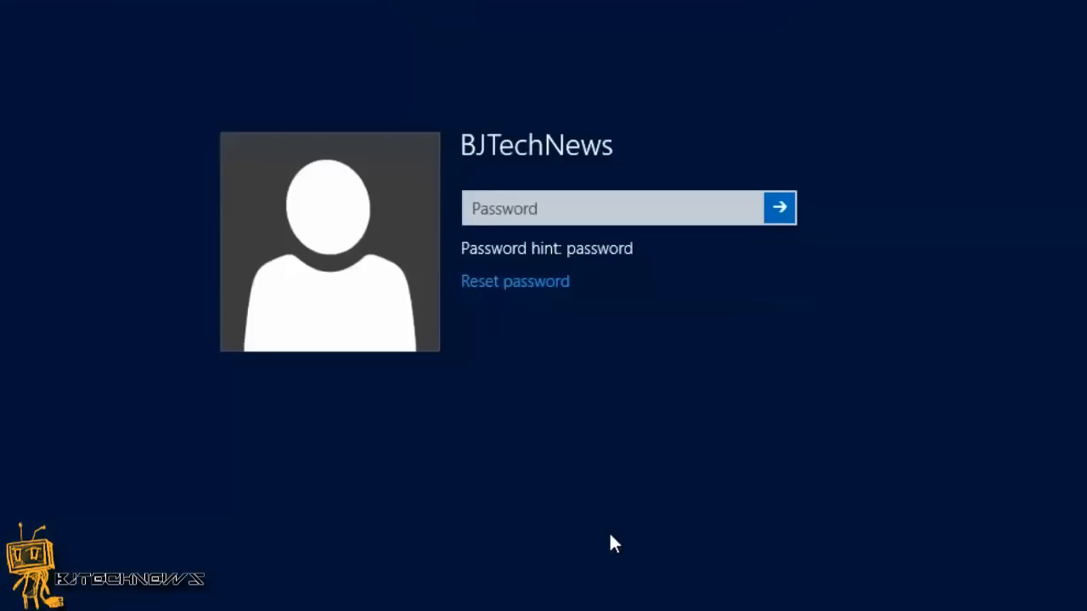
pyautogui.click(580, 218)
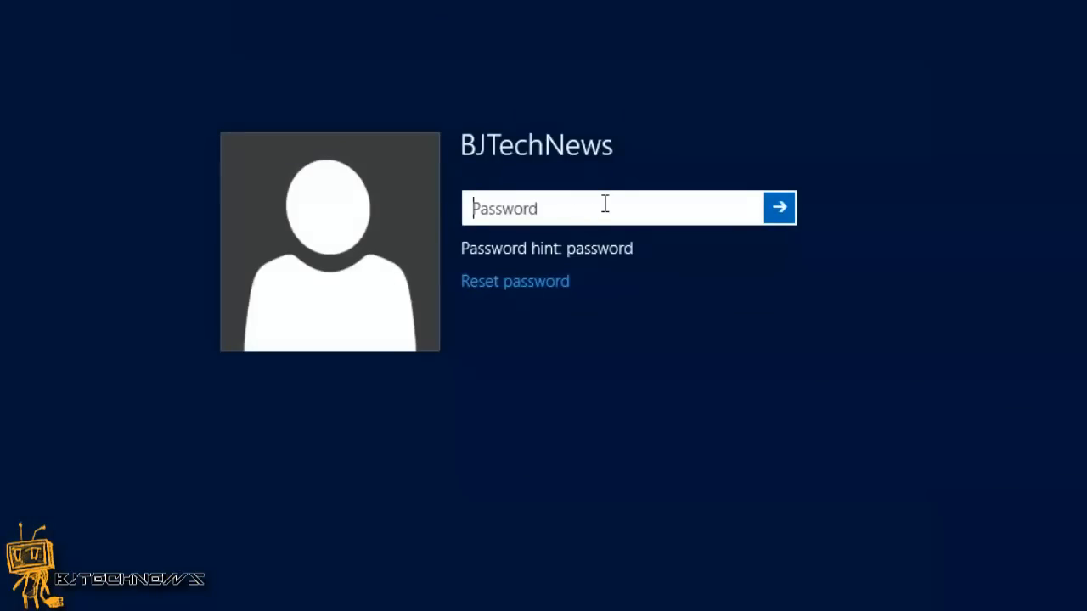
pyautogui.write('passwo')
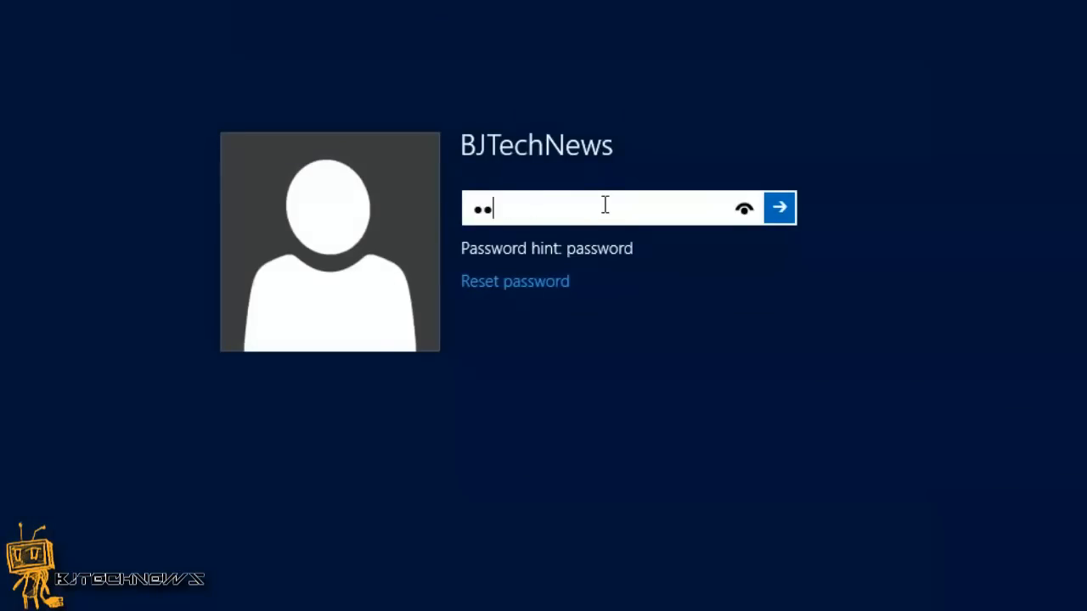
pyautogui.write('rd')
pyautogui.press('Return')
pyautogui.press('Return')
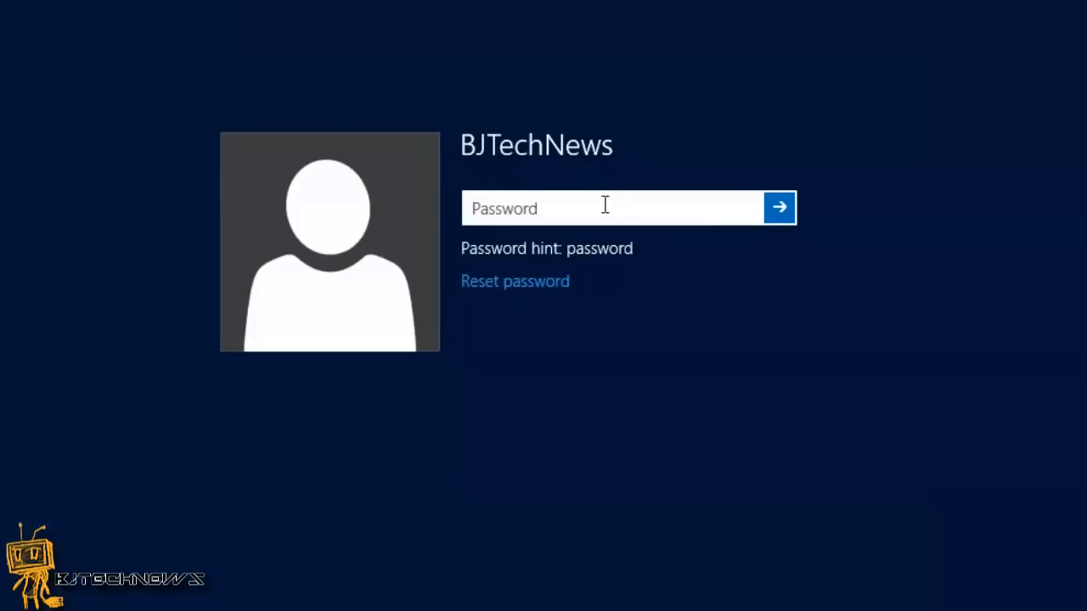
pyautogui.write('passwor')
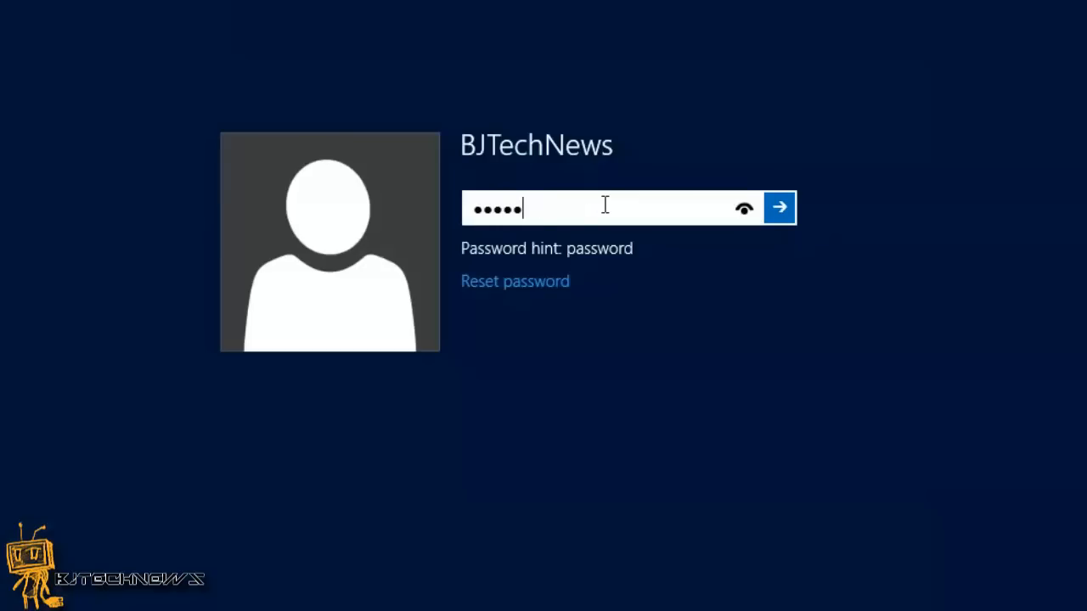
pyautogui.write('d1')
pyautogui.press('Return')
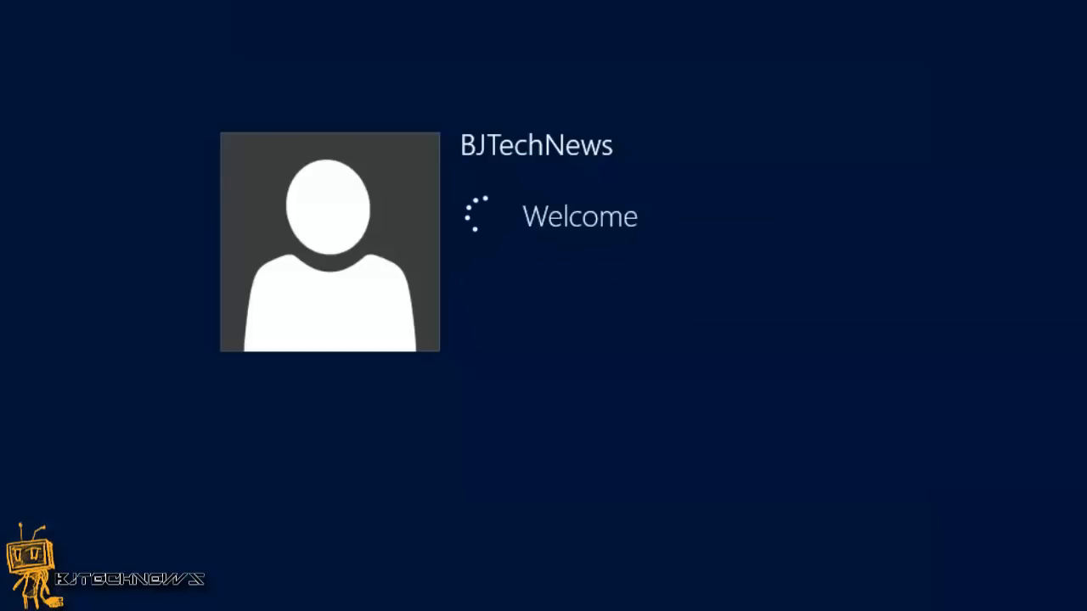